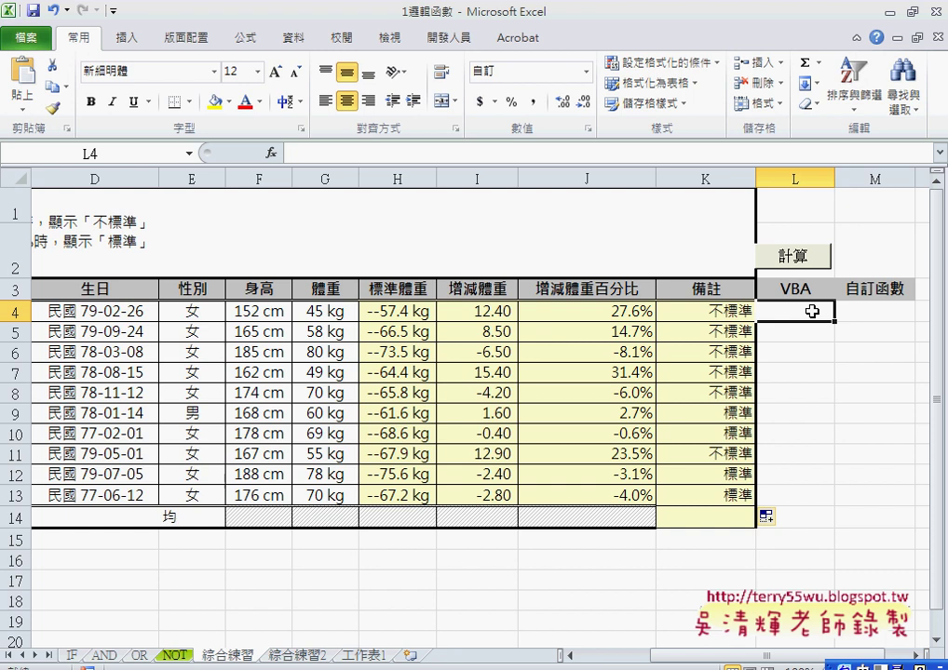
# Check K4's remarks formula, then run the 計算 macro to fill L4:L13 with 標準/不標準.
pyautogui.click(729, 312)
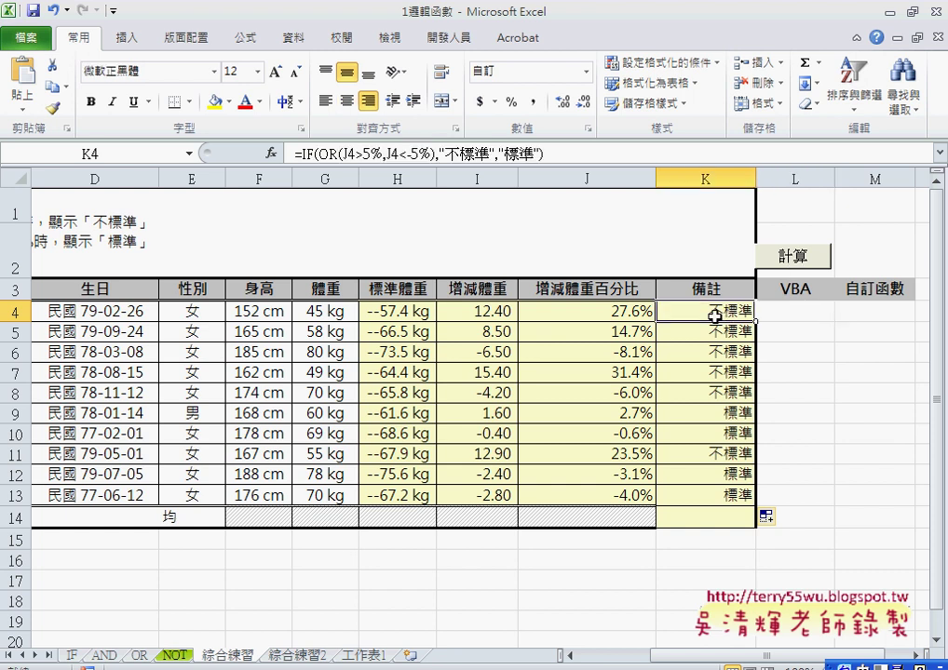
pyautogui.click(789, 310)
pyautogui.click(792, 257)
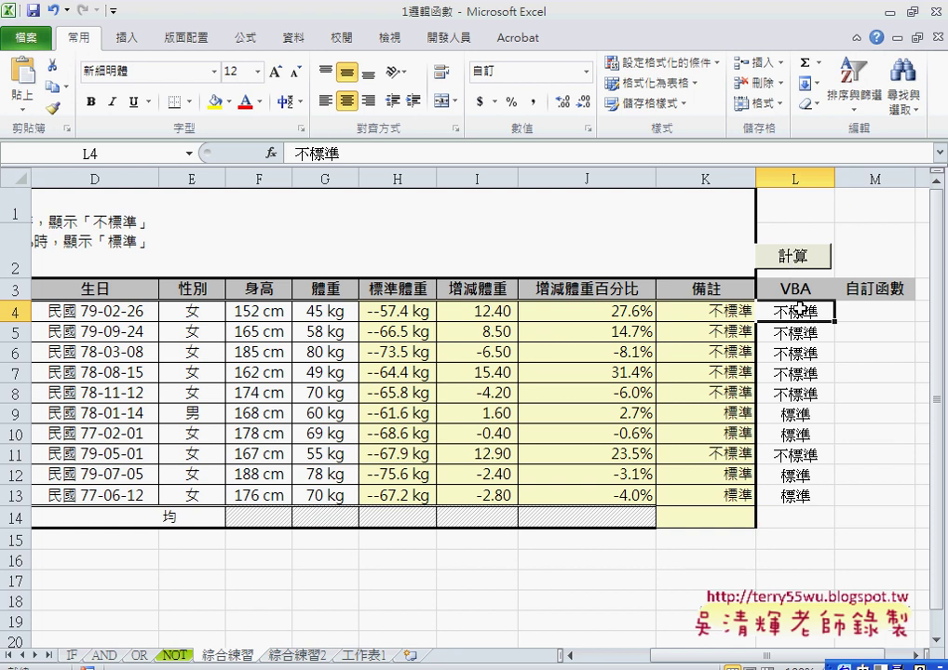
pyautogui.moveTo(798, 310); pyautogui.dragTo(796, 495)
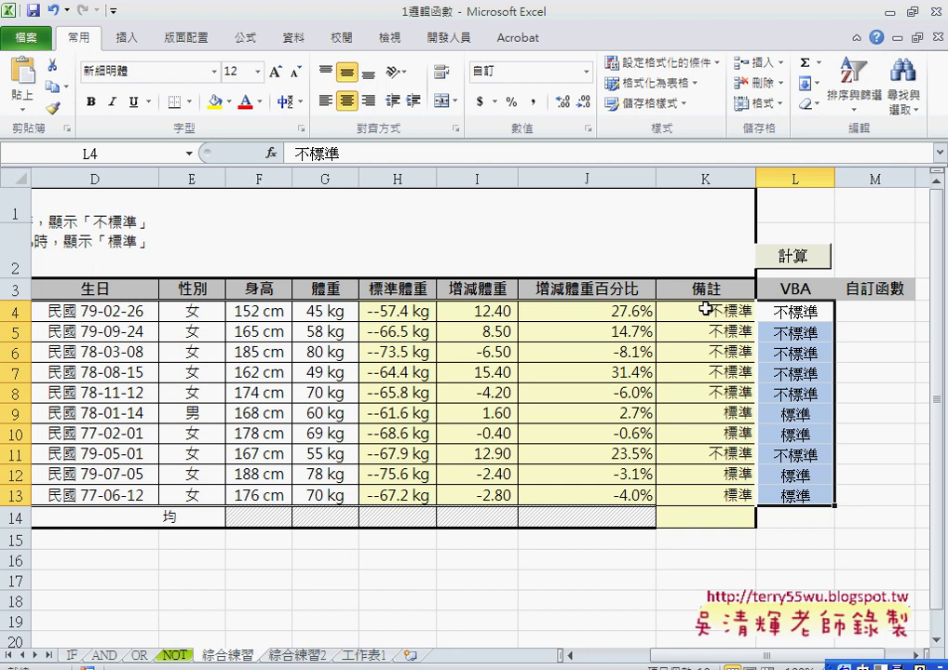
# Insert the custom 增減體重 function into M4 from the 全部 category.
pyautogui.click(891, 313)
pyautogui.click(269, 152)
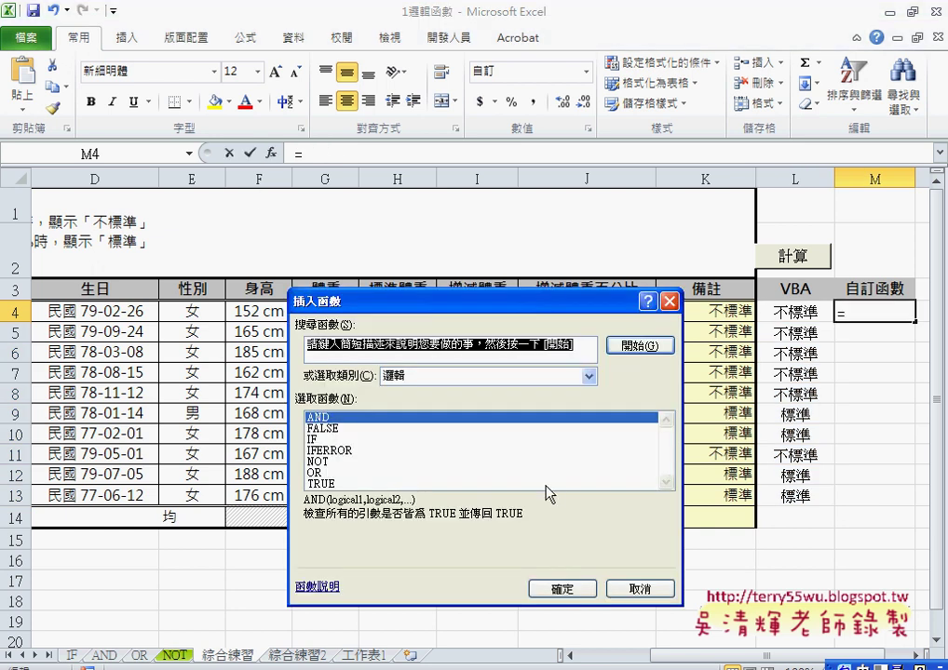
pyautogui.click(510, 376)
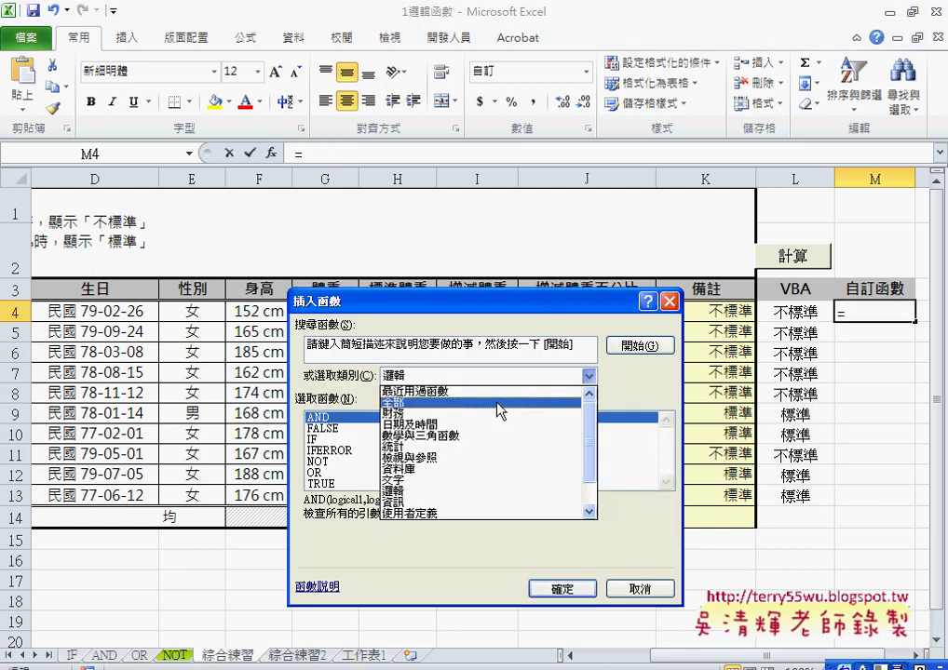
pyautogui.click(499, 402)
pyautogui.moveTo(662, 430); pyautogui.dragTo(666, 479)
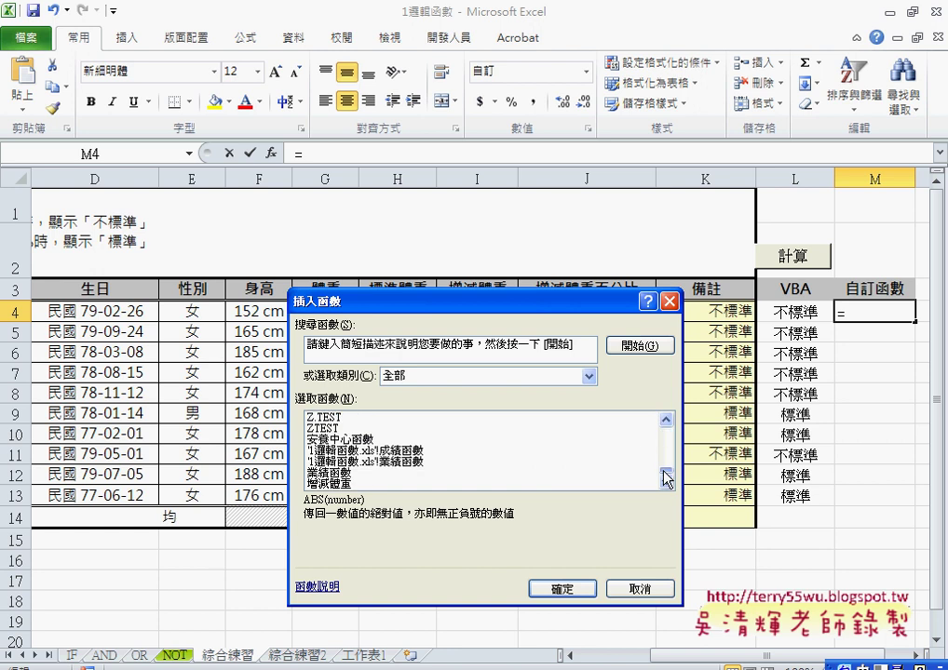
pyautogui.click(345, 484)
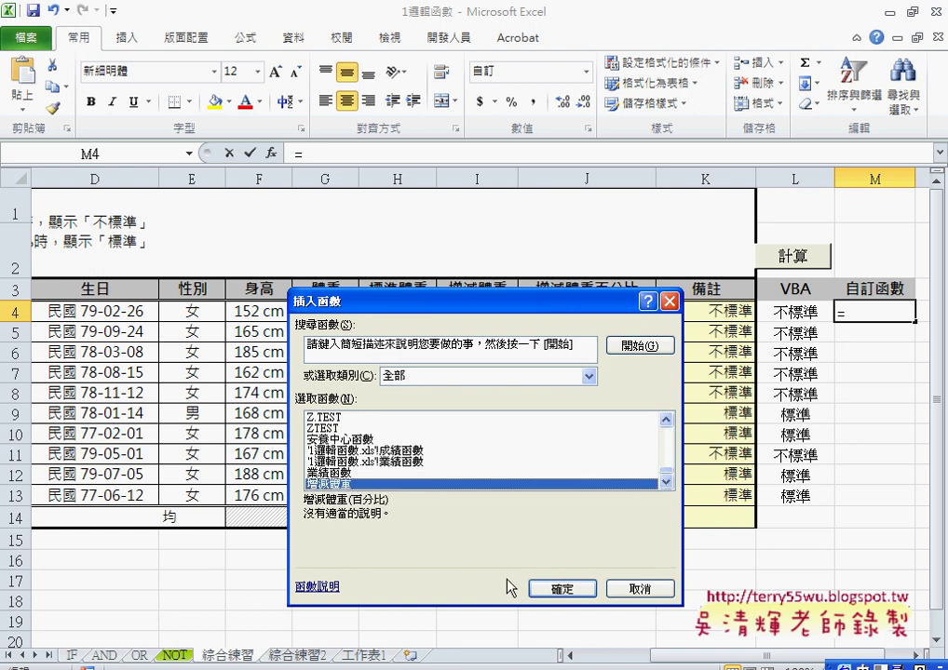
pyautogui.click(565, 589)
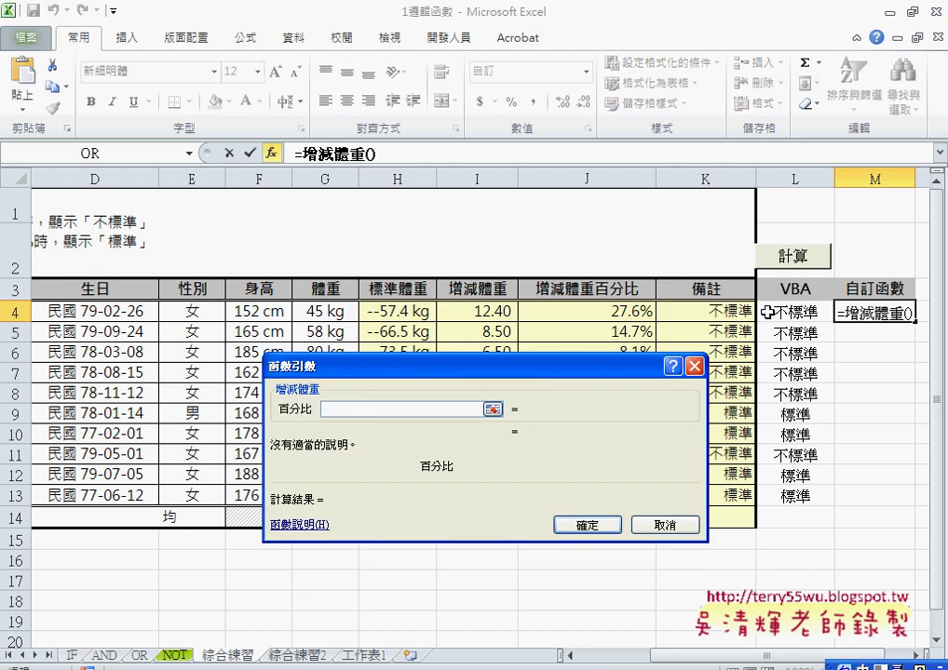
# Set 百分比 to J4, fill =增減體重(J4) down to M13, and compare with L4 and K4.
pyautogui.click(631, 311)
pyautogui.click(600, 518)
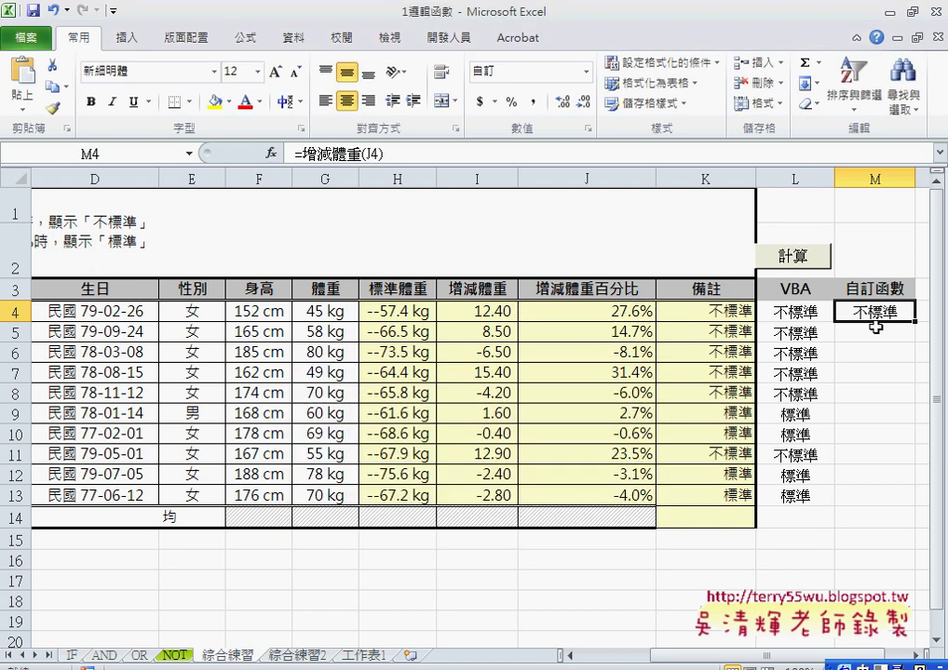
pyautogui.moveTo(915, 321); pyautogui.dragTo(902, 500)
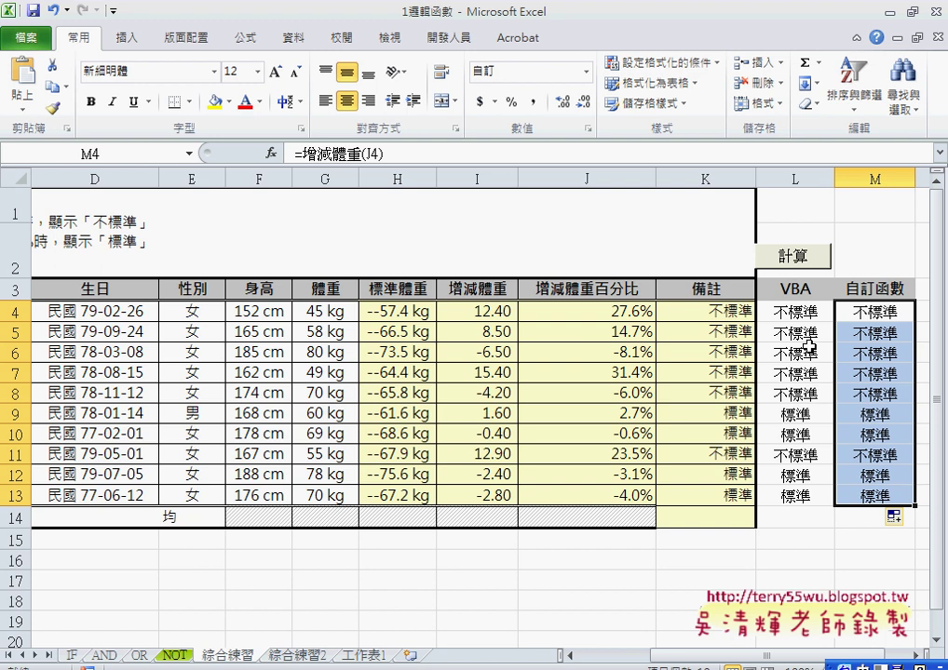
pyautogui.click(787, 312)
pyautogui.click(712, 313)
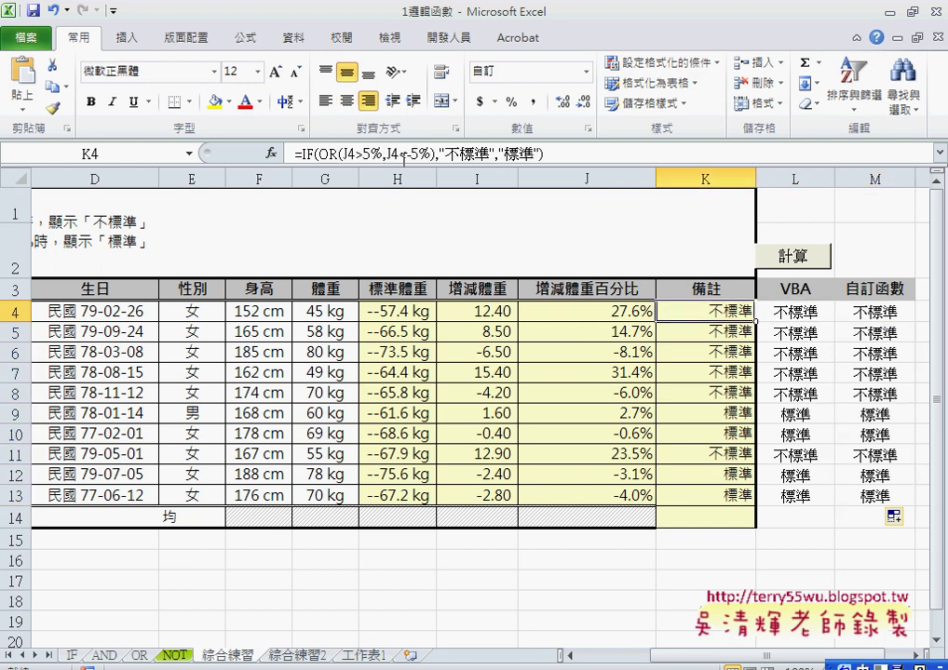
pyautogui.click(780, 320)
pyautogui.click(876, 315)
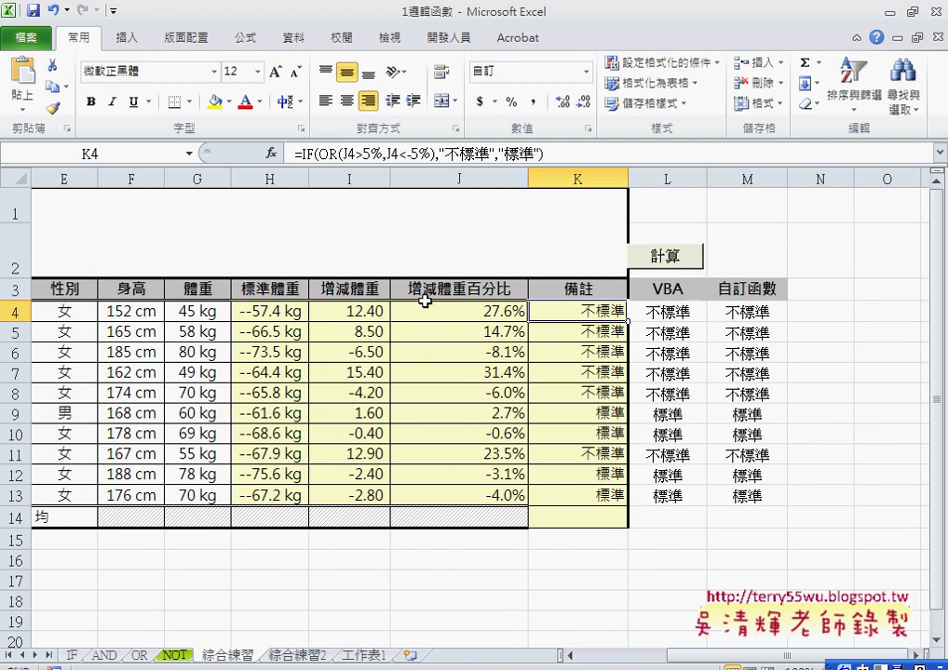
pyautogui.click(7, 311)
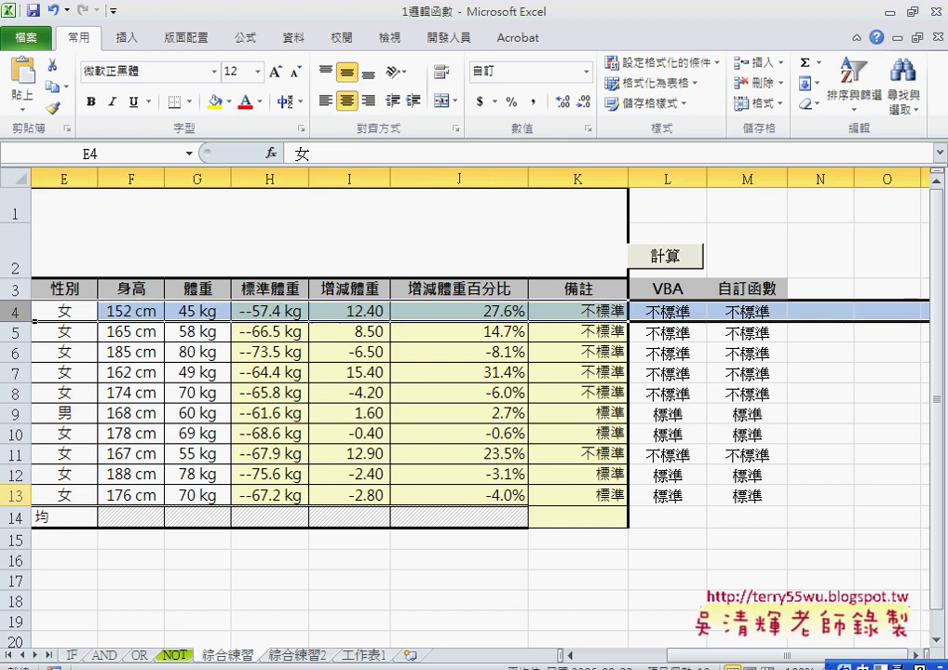
pyautogui.click(11, 496)
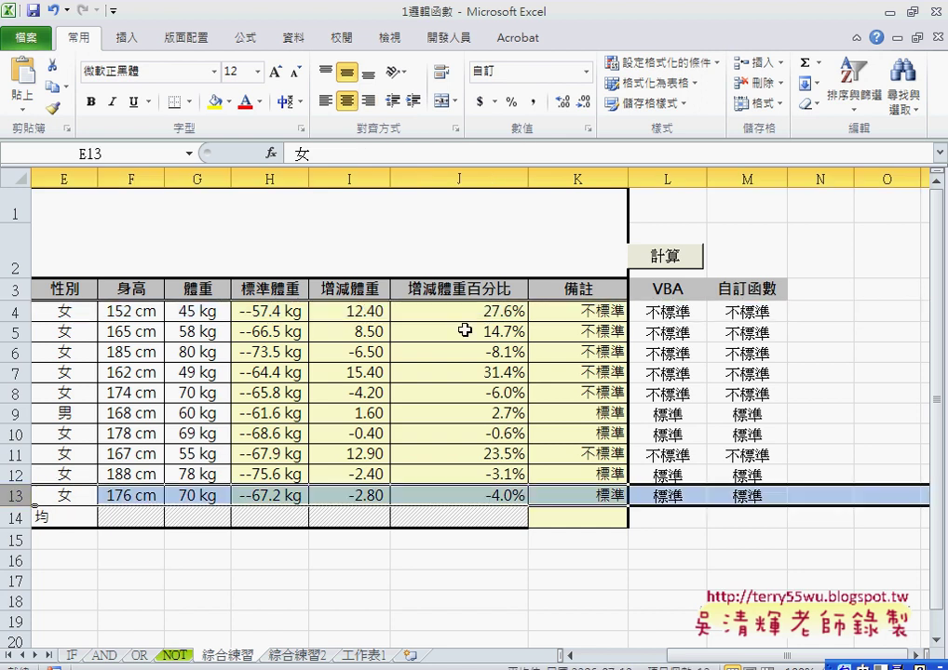
pyautogui.click(670, 312)
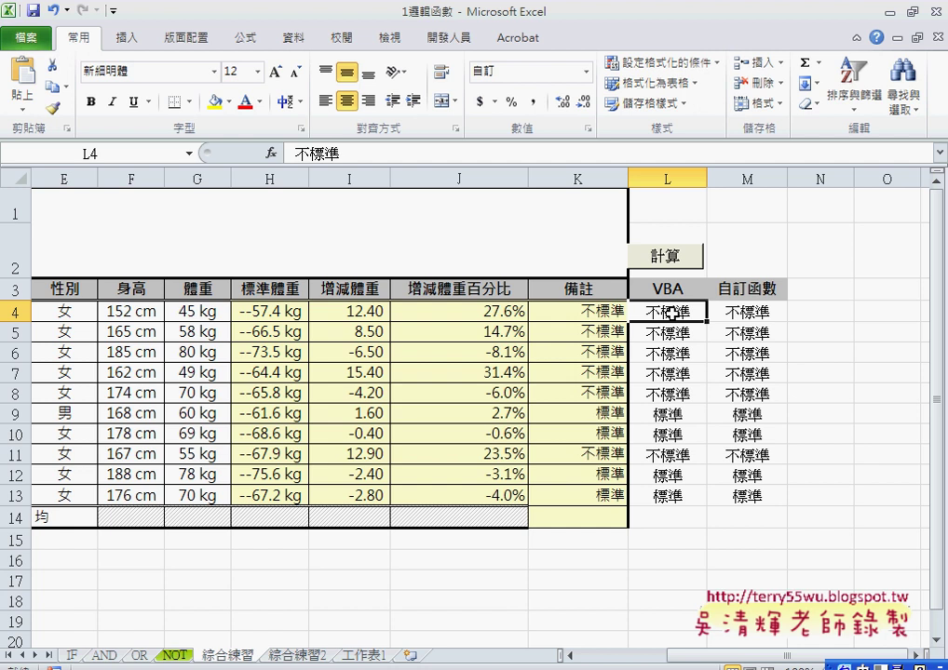
pyautogui.click(452, 310)
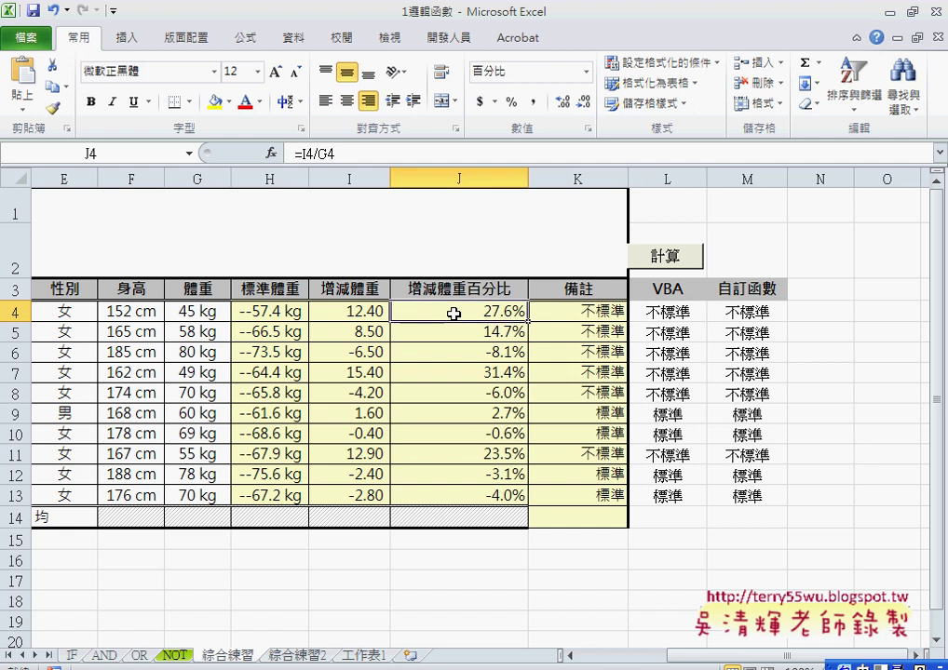